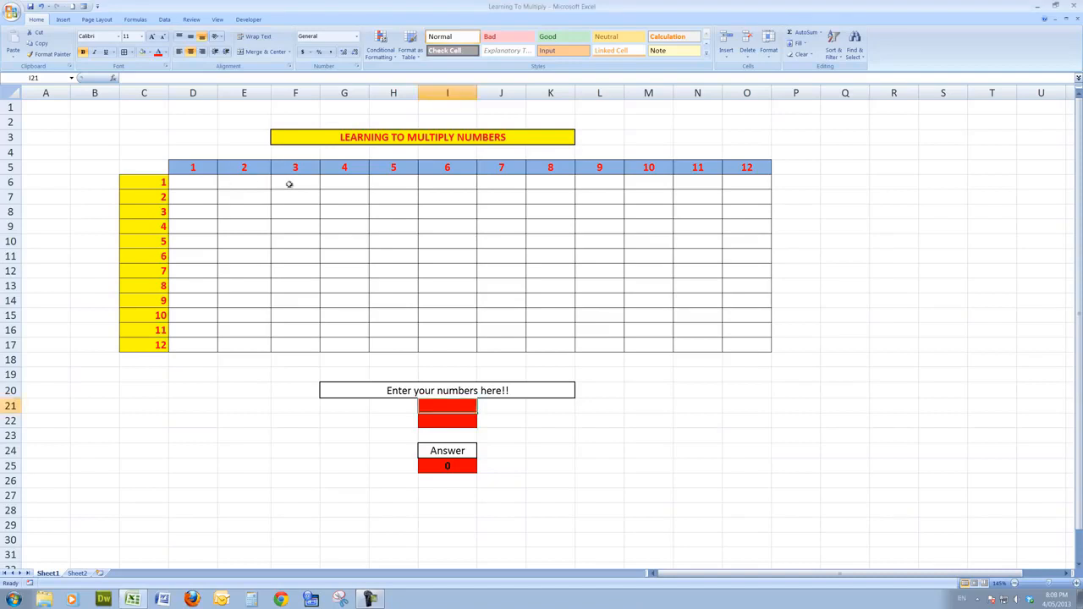
Step: Fill the grid D6:O17 with one array formula, =D5:O5*C6:C17, multiplying the header row by the header column
click(192, 187)
drag(192, 186, 735, 343)
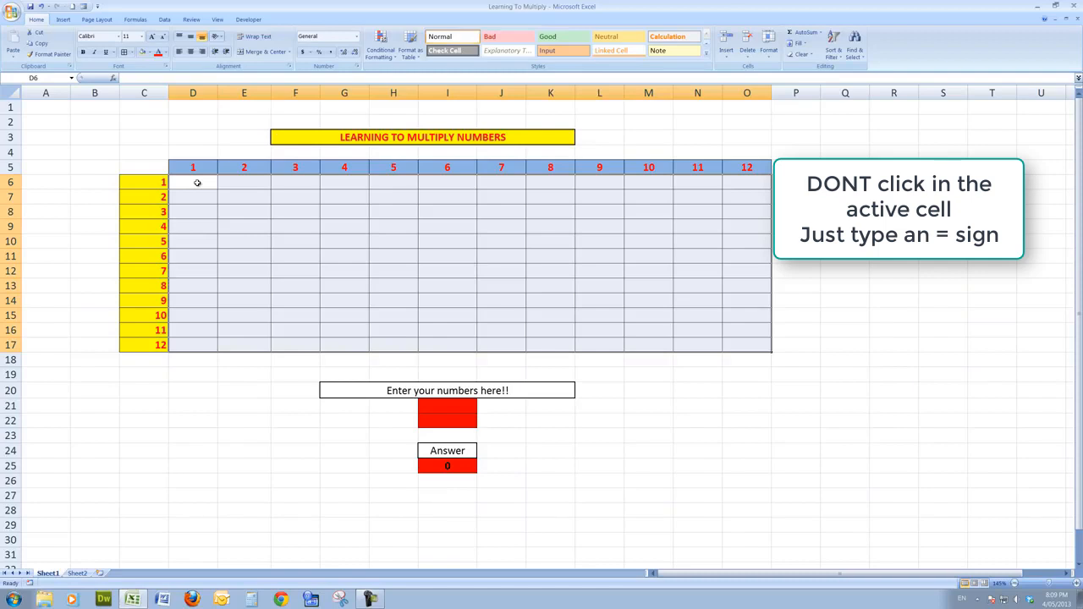
text(=)
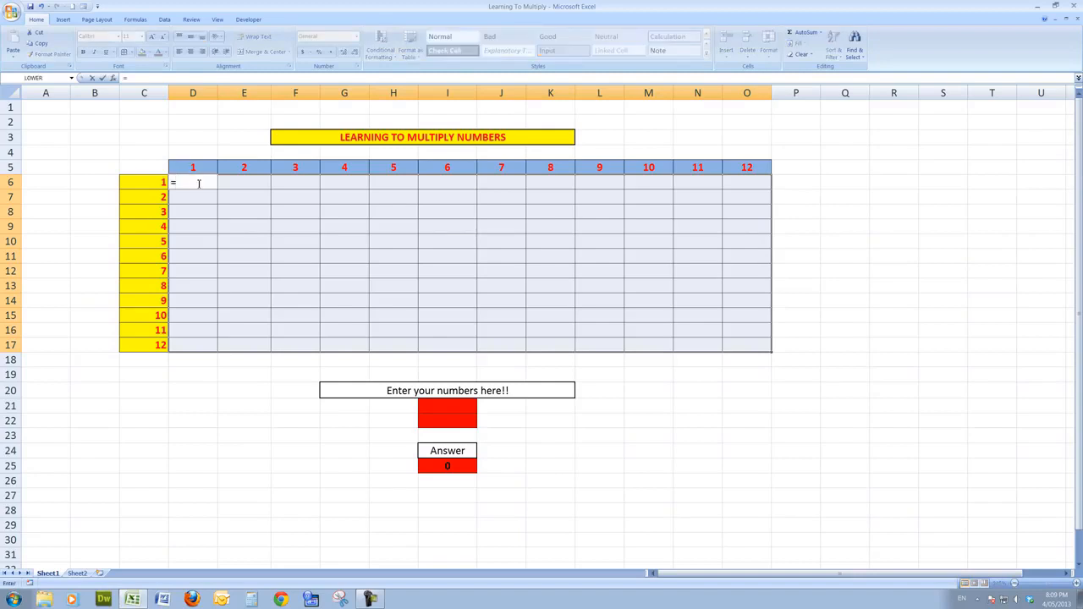
drag(192, 167, 741, 168)
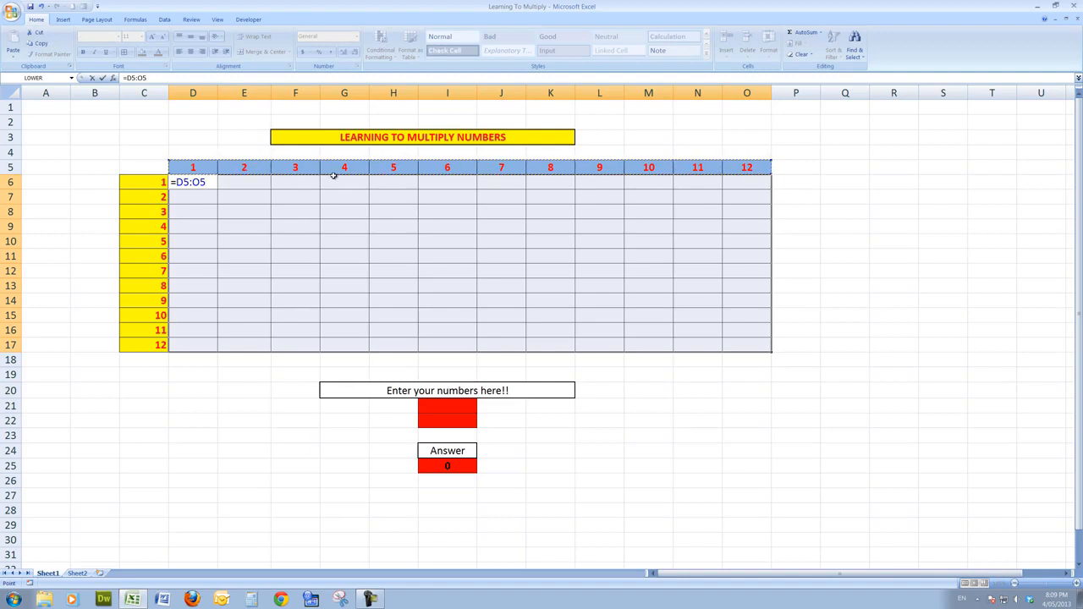
text(*)
drag(153, 179, 161, 346)
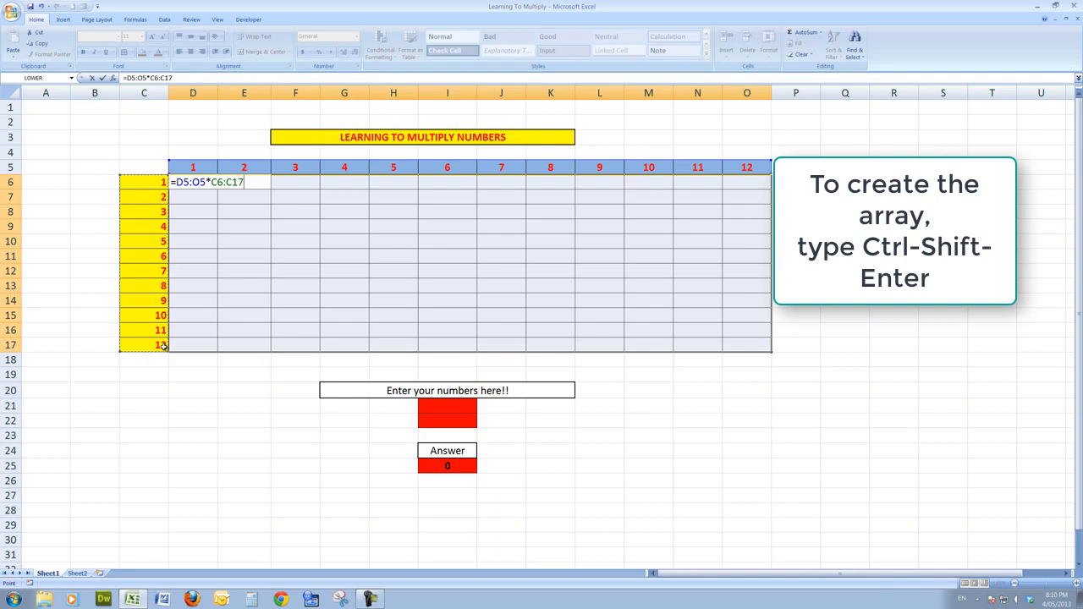
key(ctrl+shift+Return)
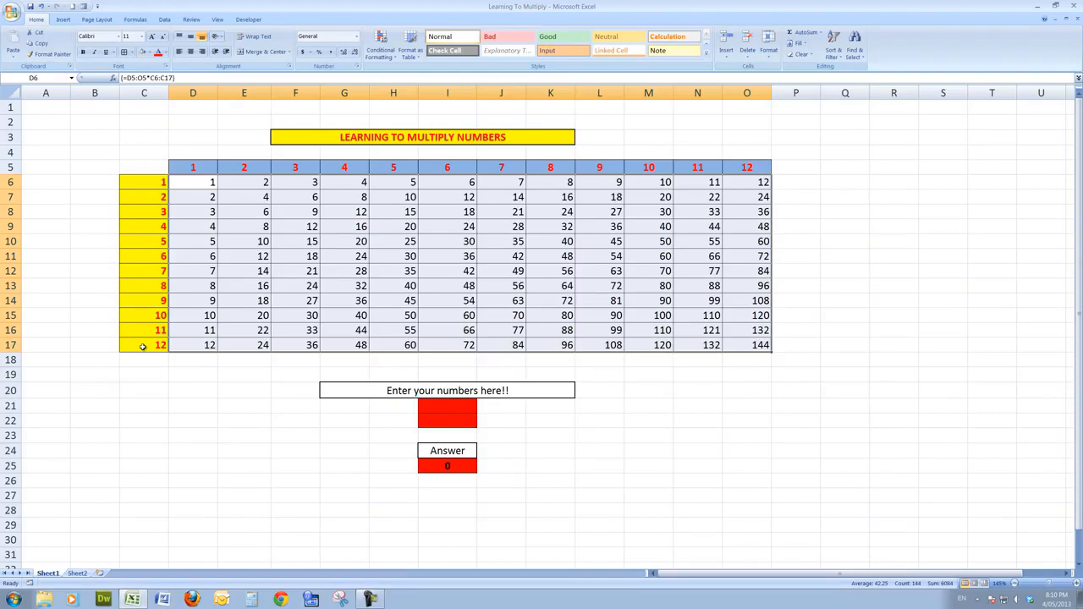
Step: Enter 8 in I21 and 5 in I22 as the two numbers to multiply
click(441, 407)
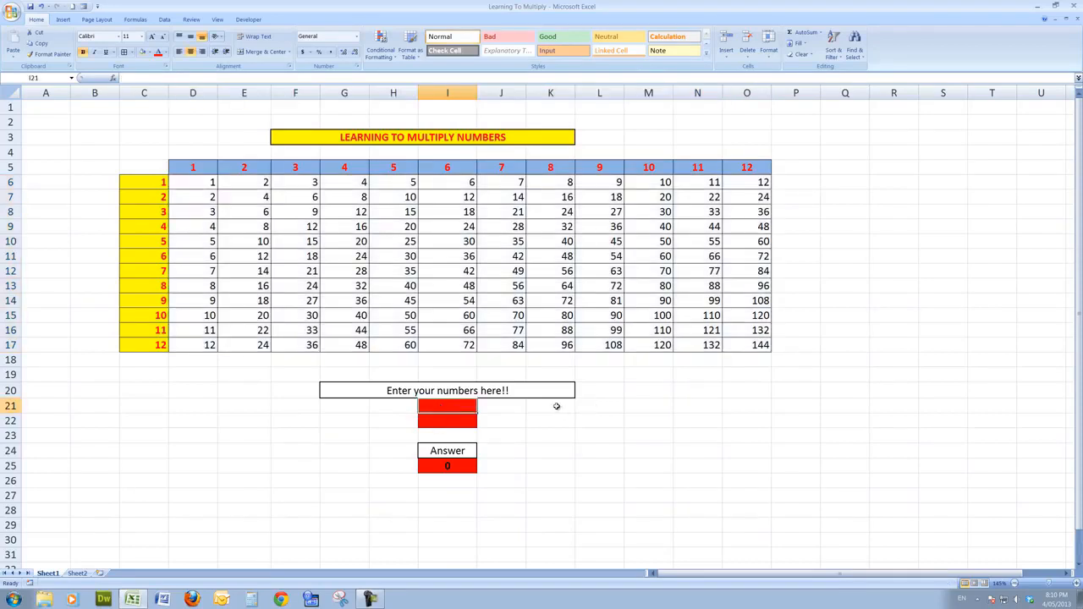
text(8)
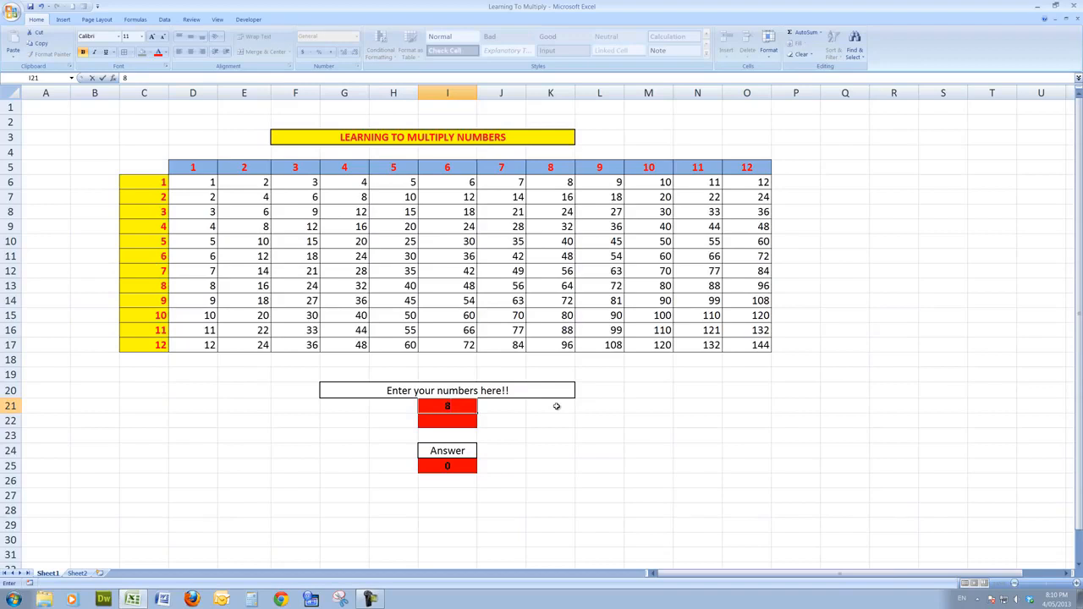
key(Return)
text(5)
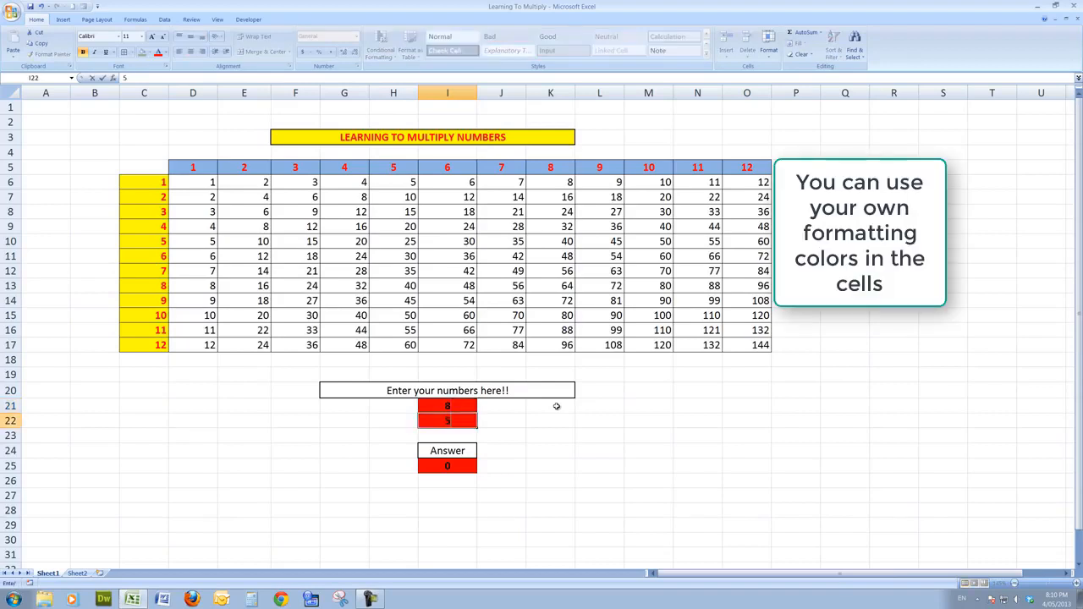
key(Return)
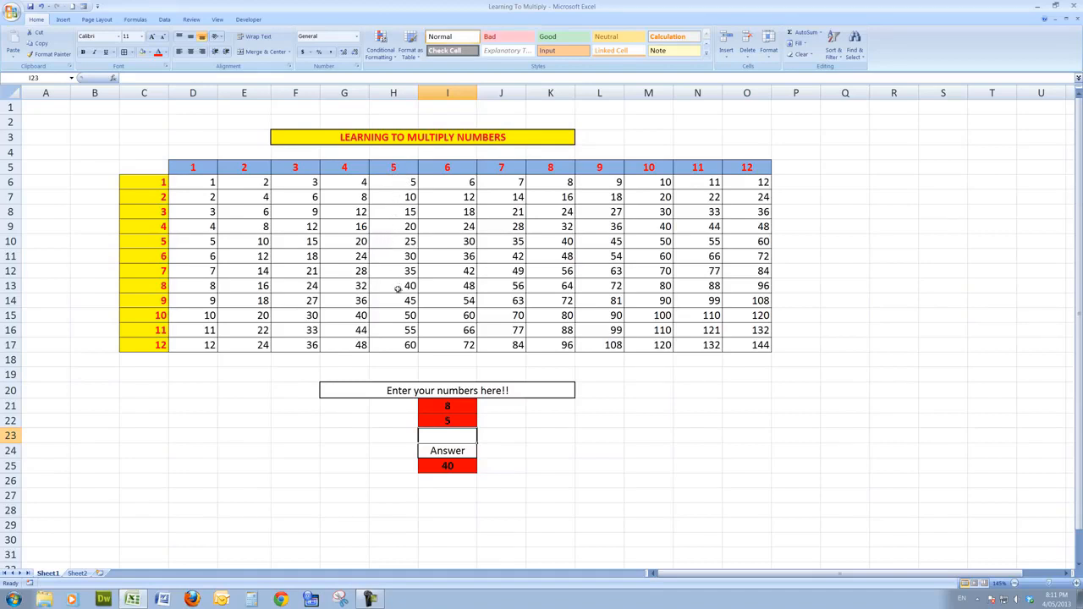
Step: Examine the formula in the Answer cell I25 and the two number cells it refers to
click(448, 466)
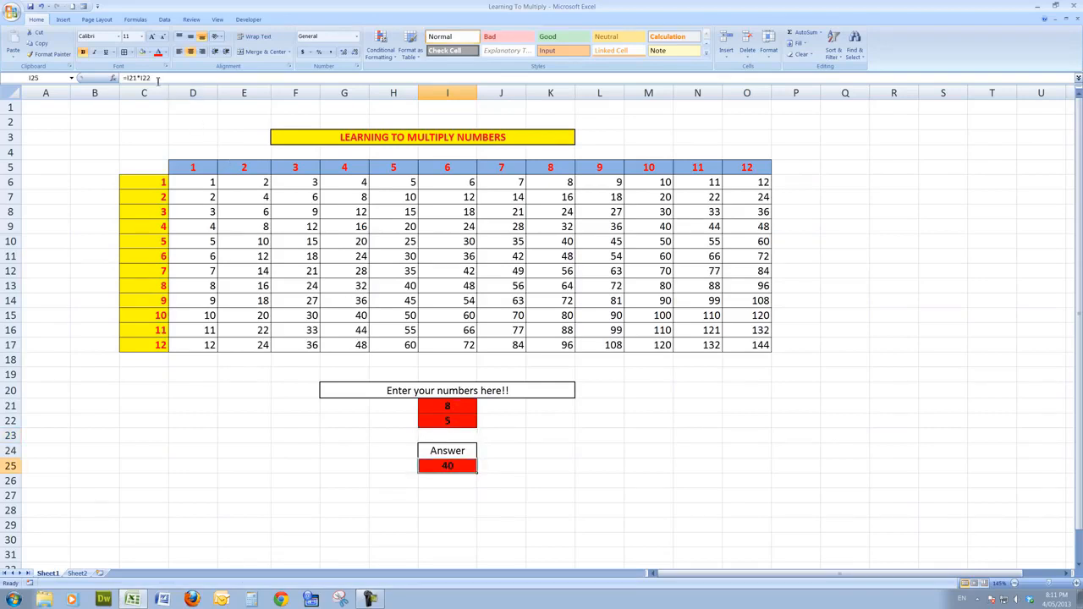
click(448, 407)
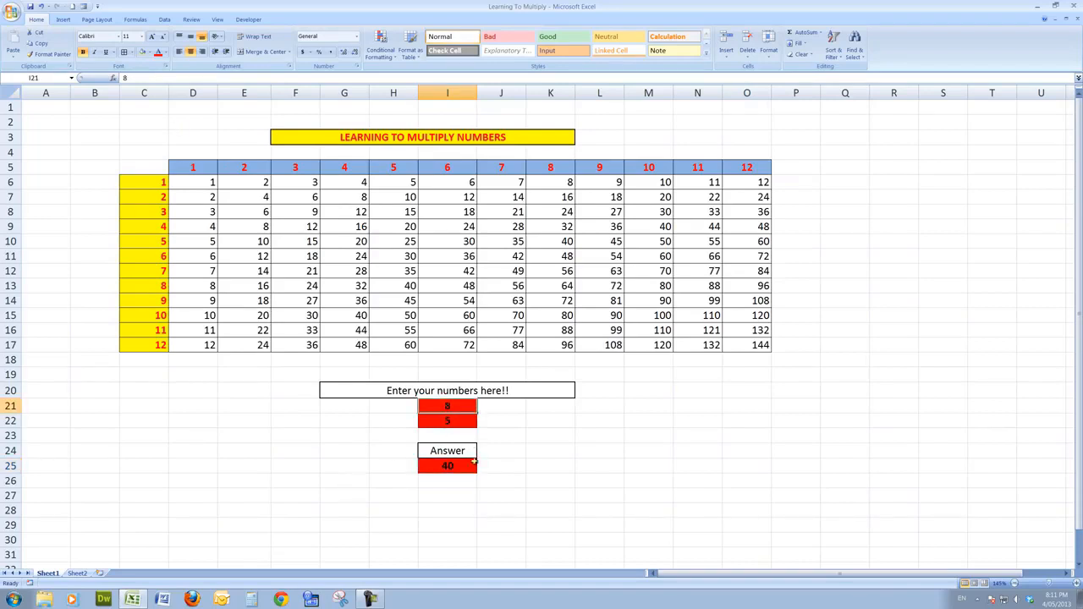
click(451, 422)
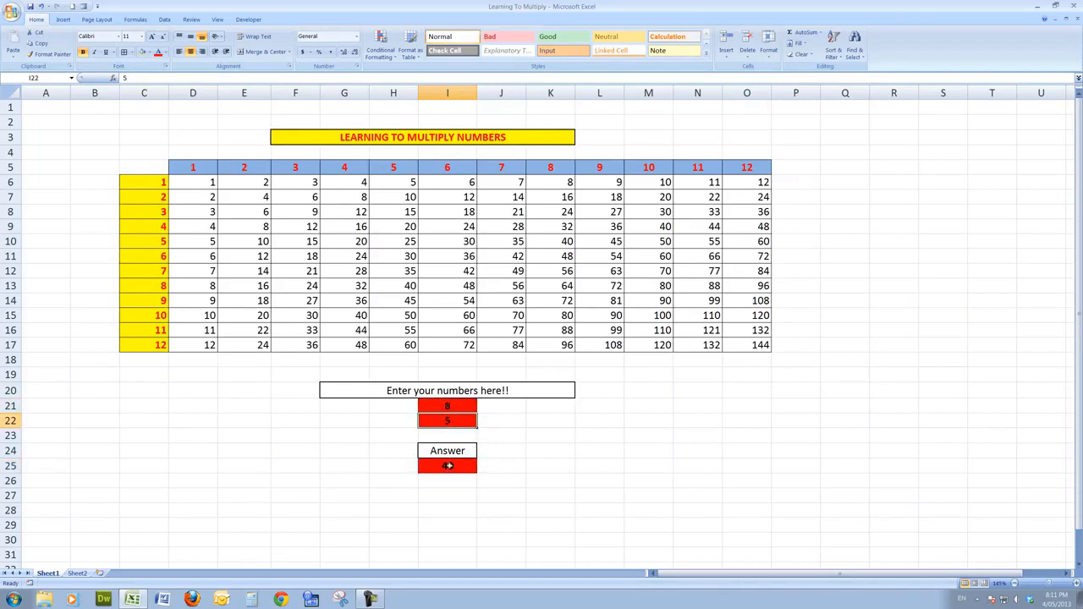
click(448, 466)
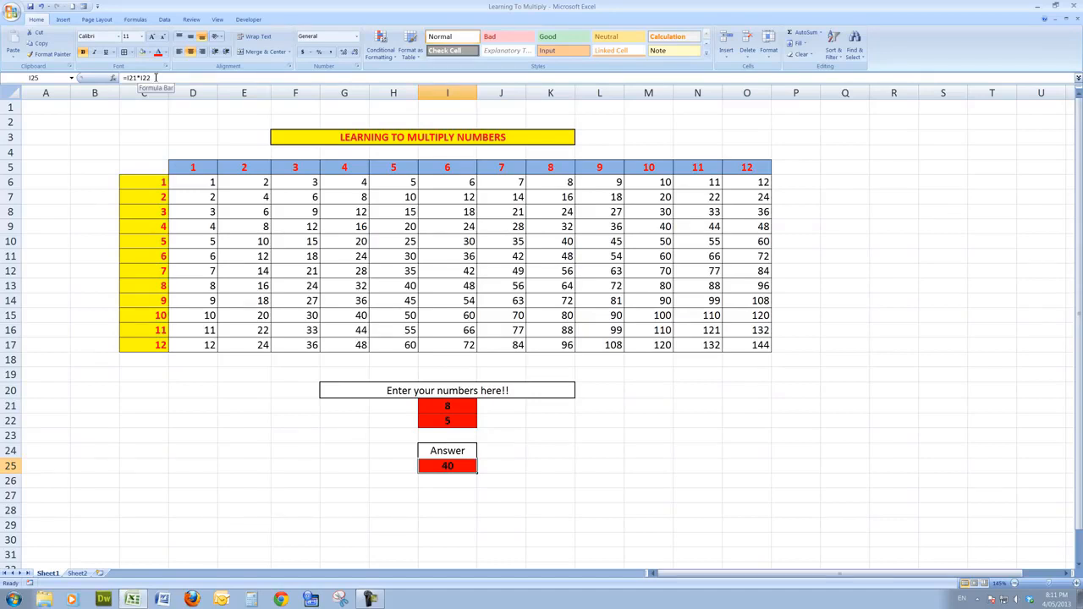
click(369, 599)
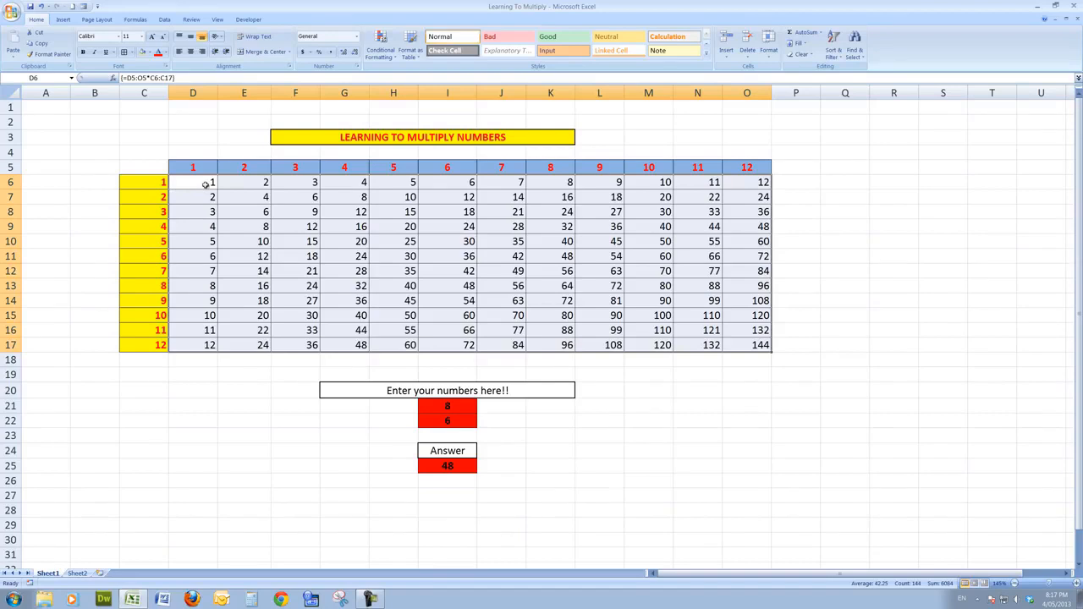
Step: Set up a new conditional formatting rule on D6:O17 for cells whose value is equal to the Answer cell, =$I$25
drag(205, 183, 757, 344)
click(395, 59)
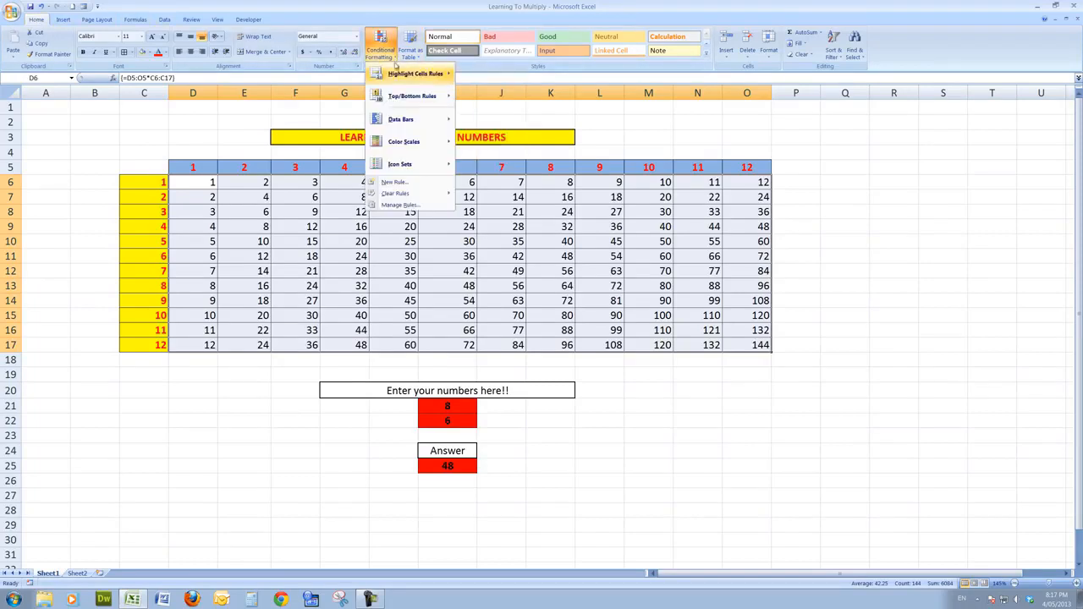
click(394, 183)
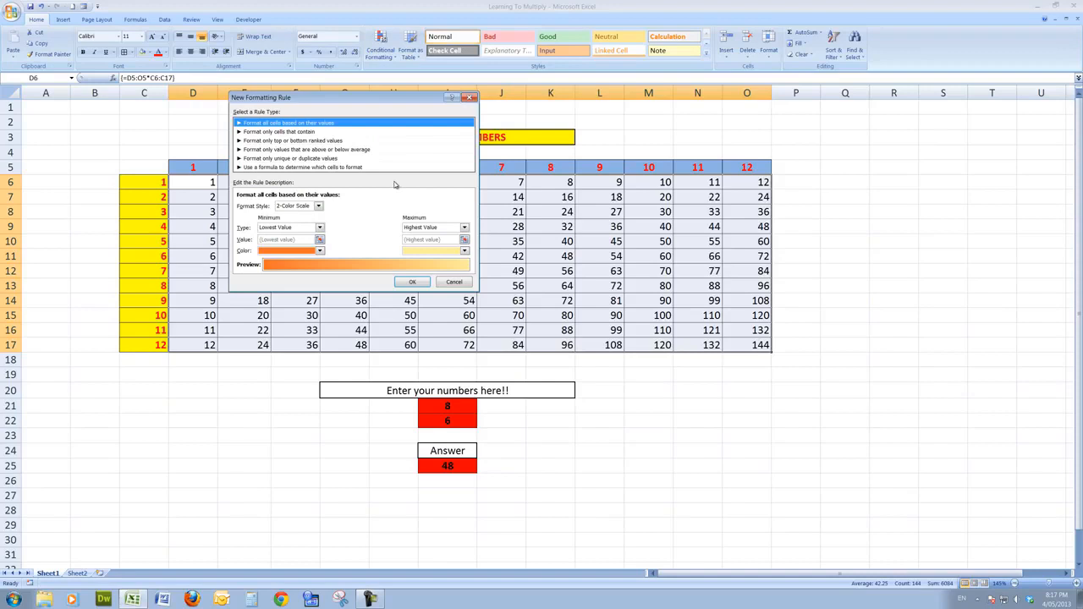
click(289, 133)
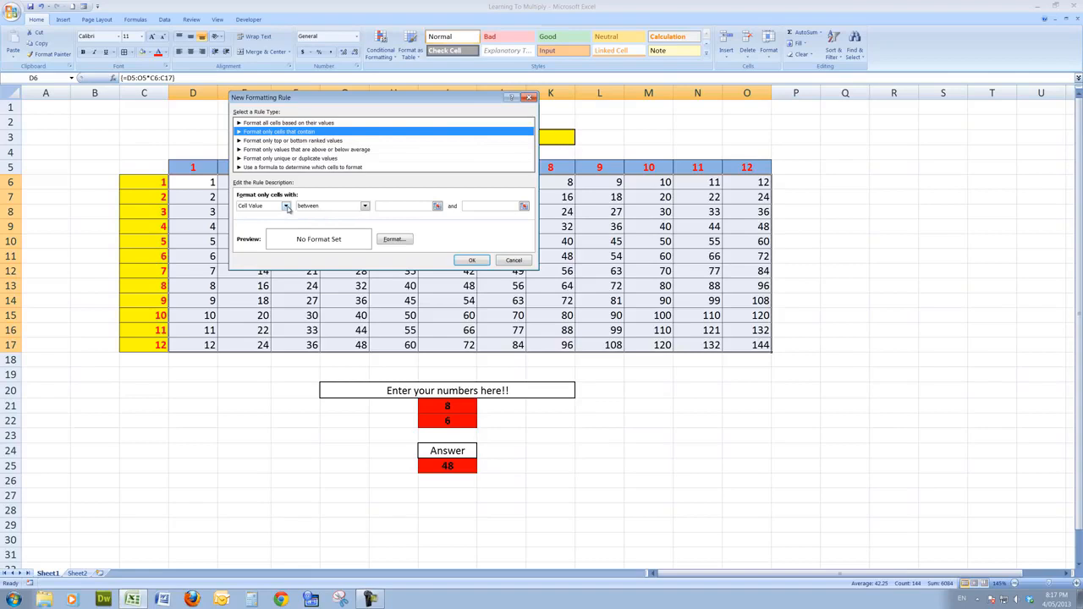
click(365, 207)
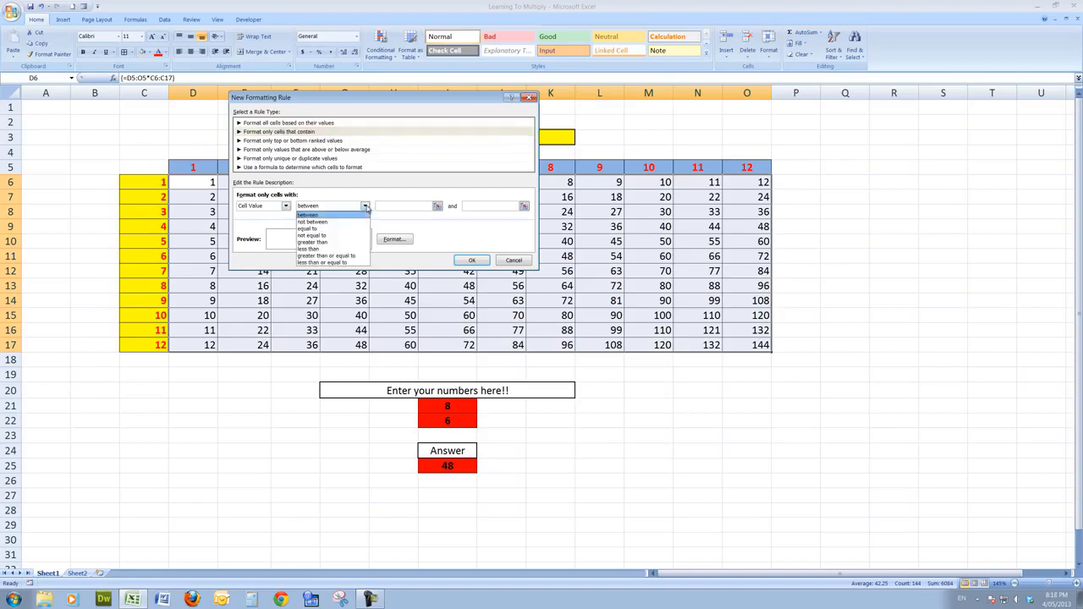
click(327, 229)
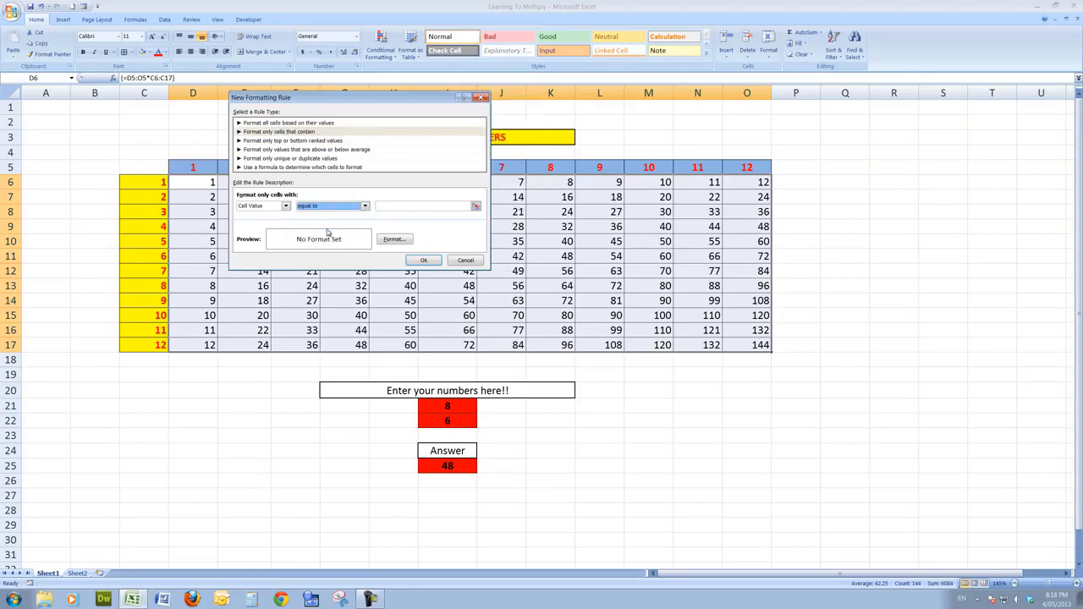
click(477, 207)
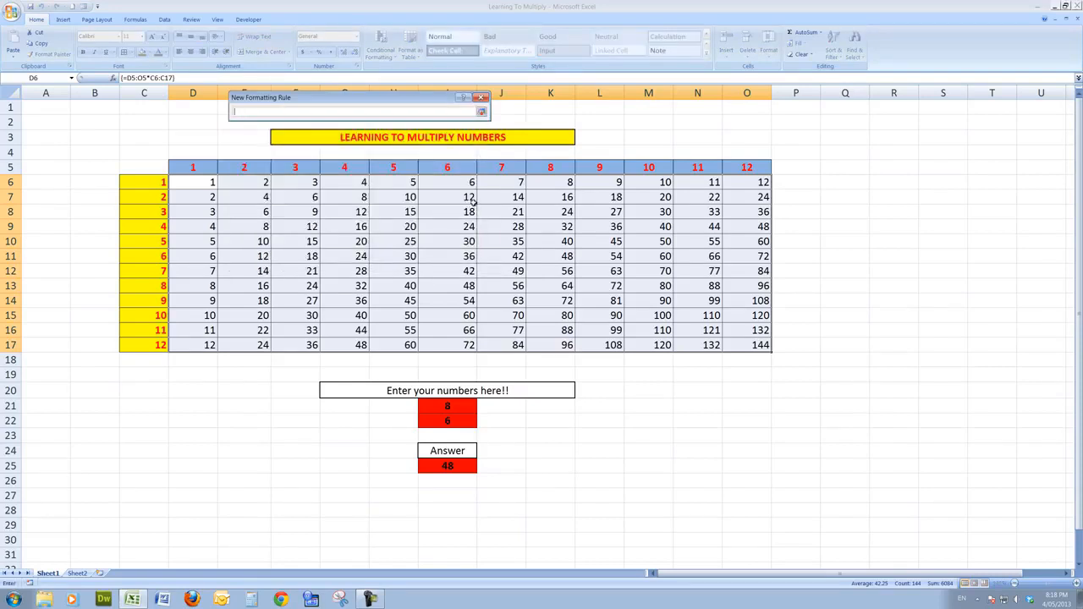
click(448, 465)
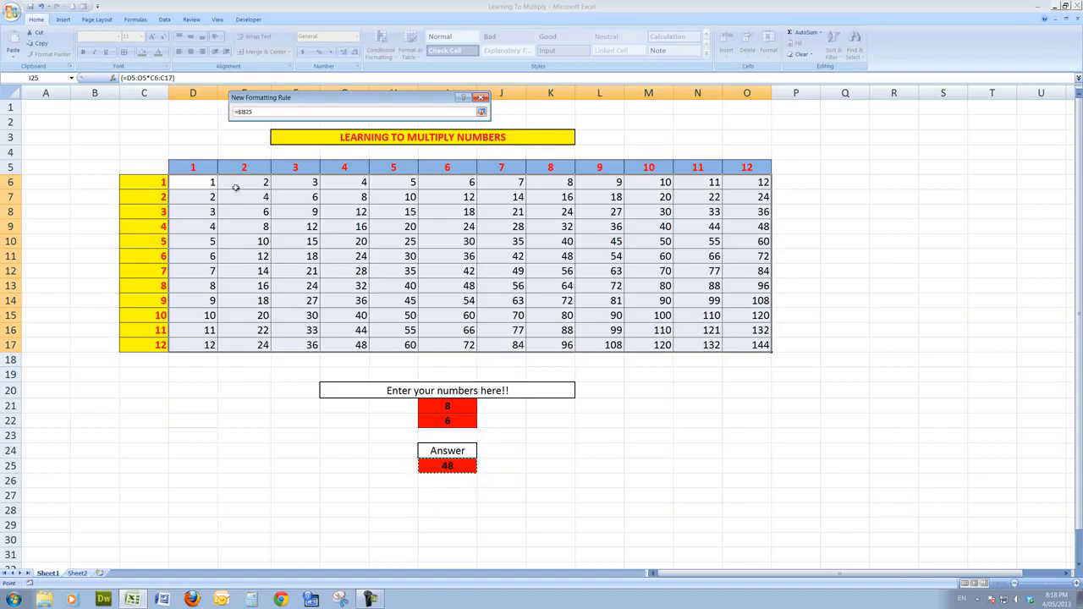
click(480, 113)
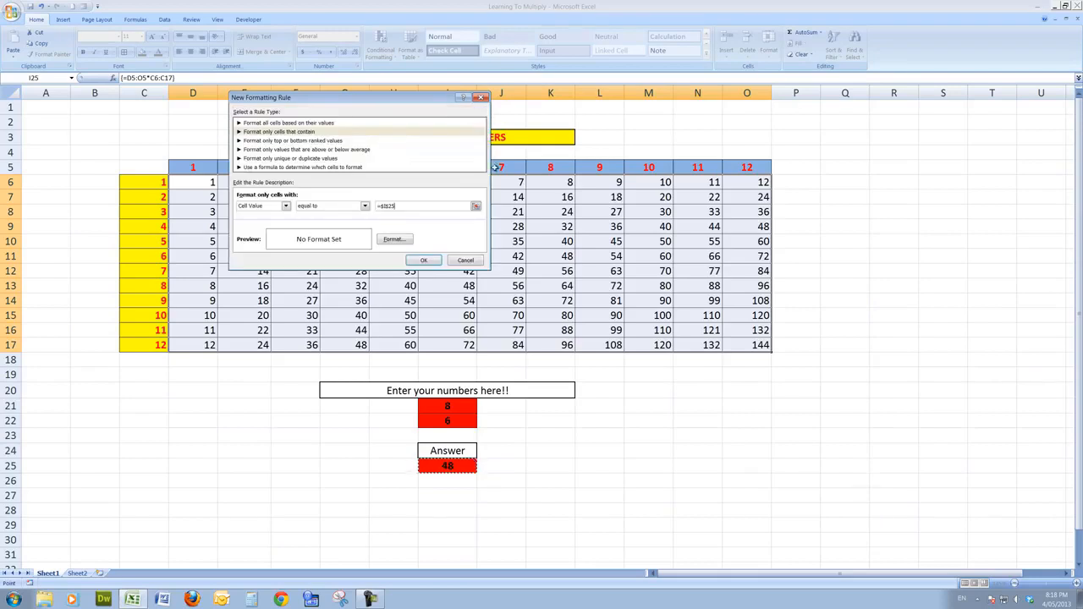
Step: Give the conditional formatting rule a red background fill and apply it to the multiplication grid
click(393, 241)
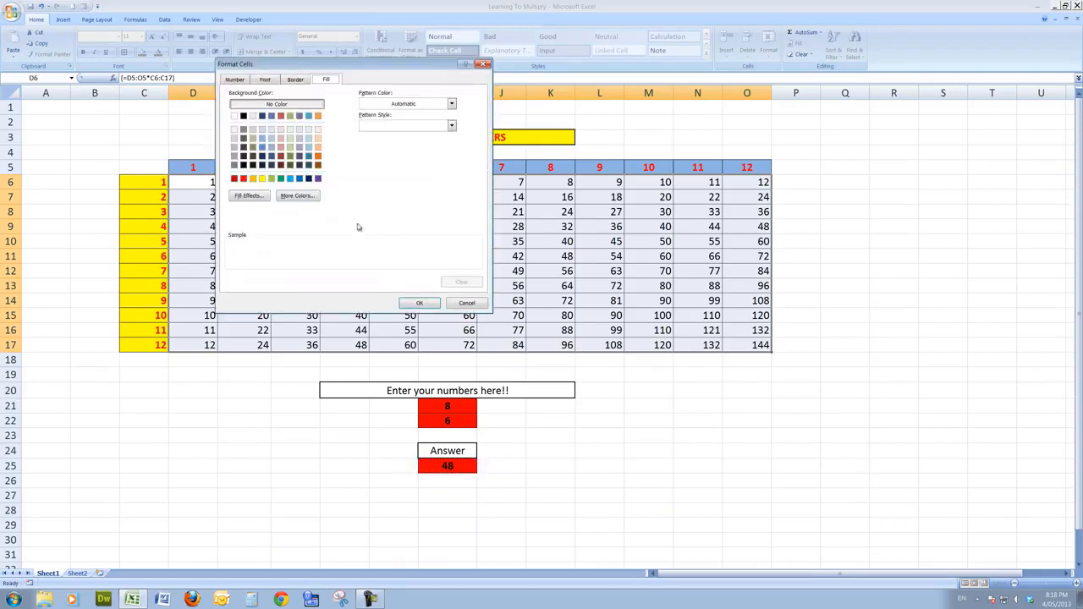
click(243, 179)
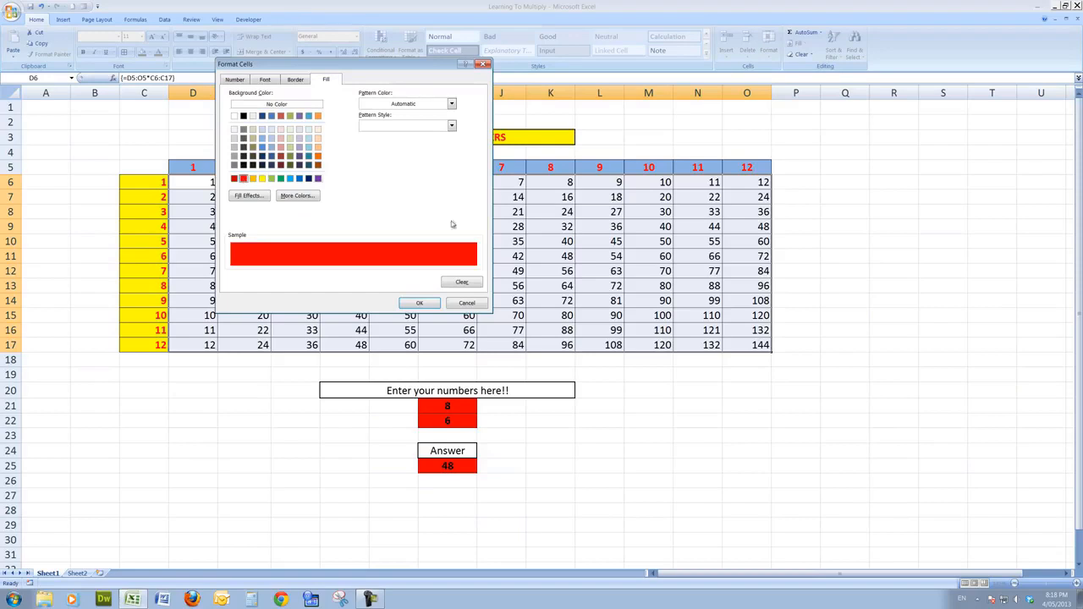
click(419, 304)
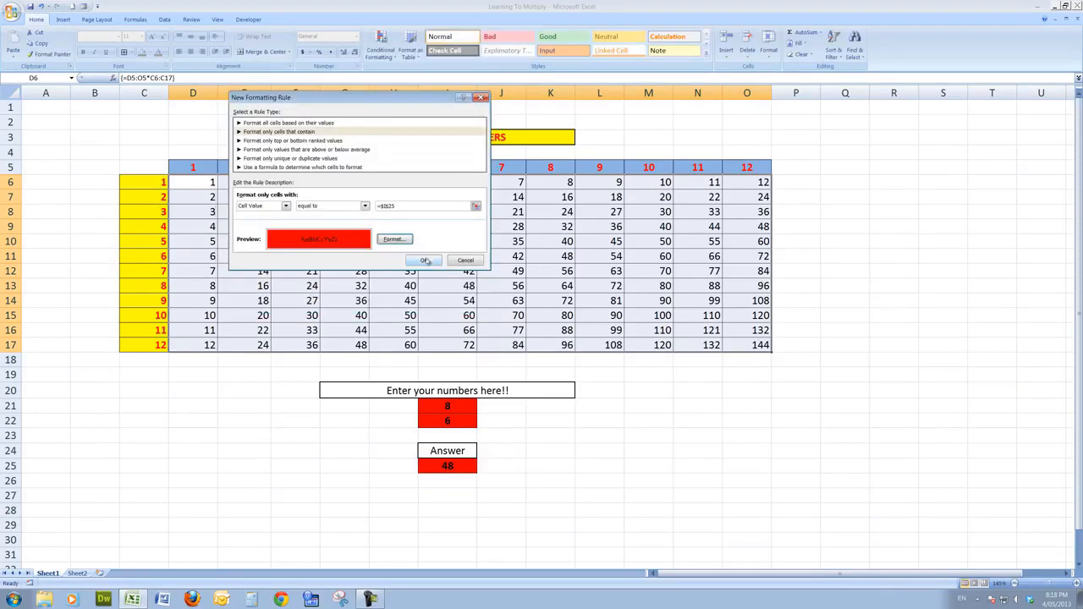
click(426, 261)
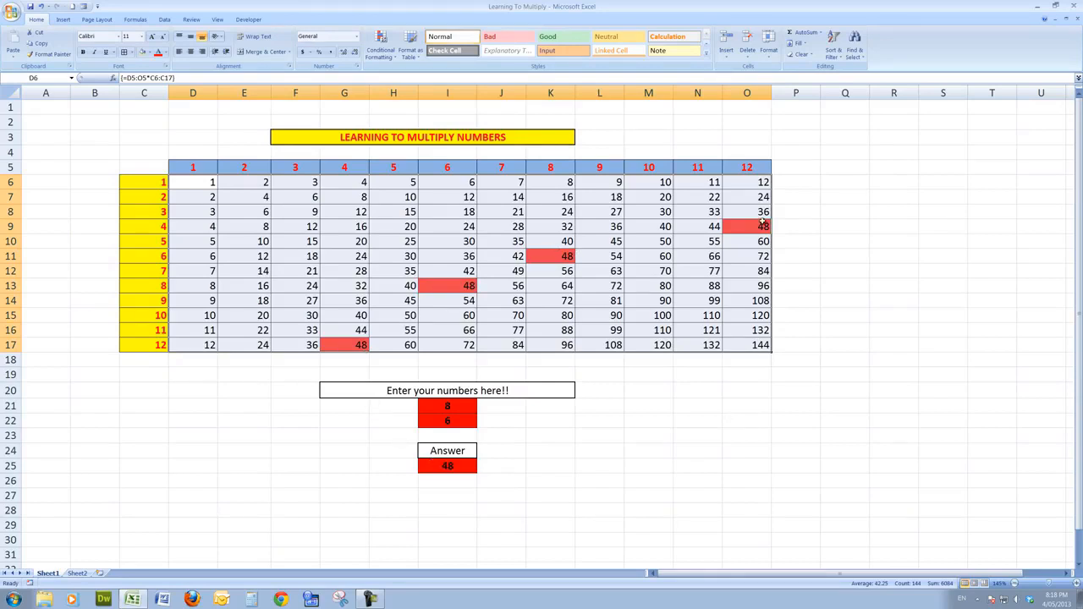
Step: Change the numbers to multiply to 10 in I21 and 4 in I22
click(448, 407)
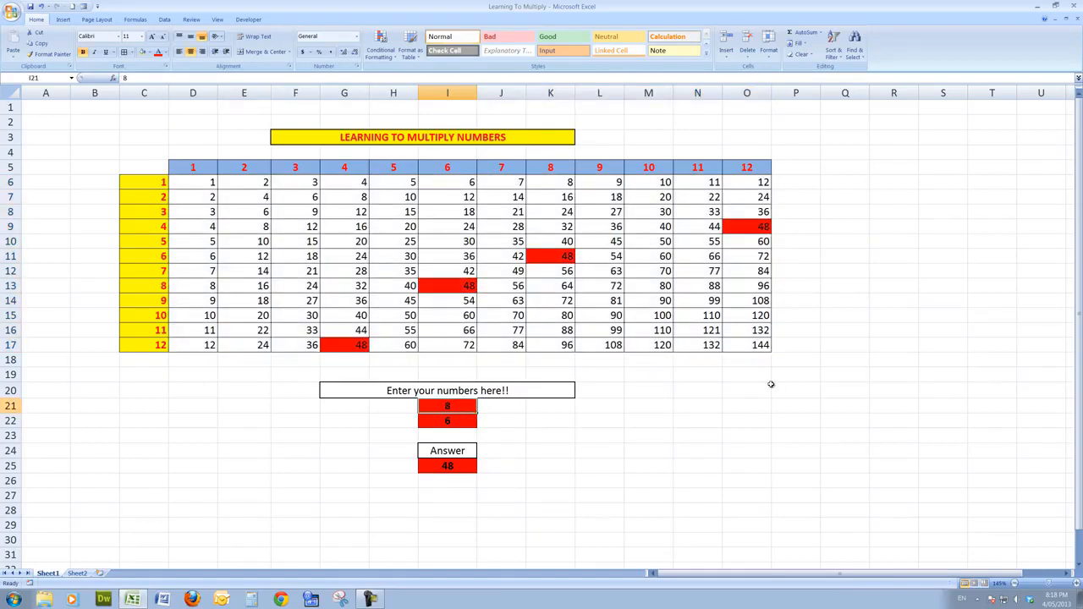
text(10)
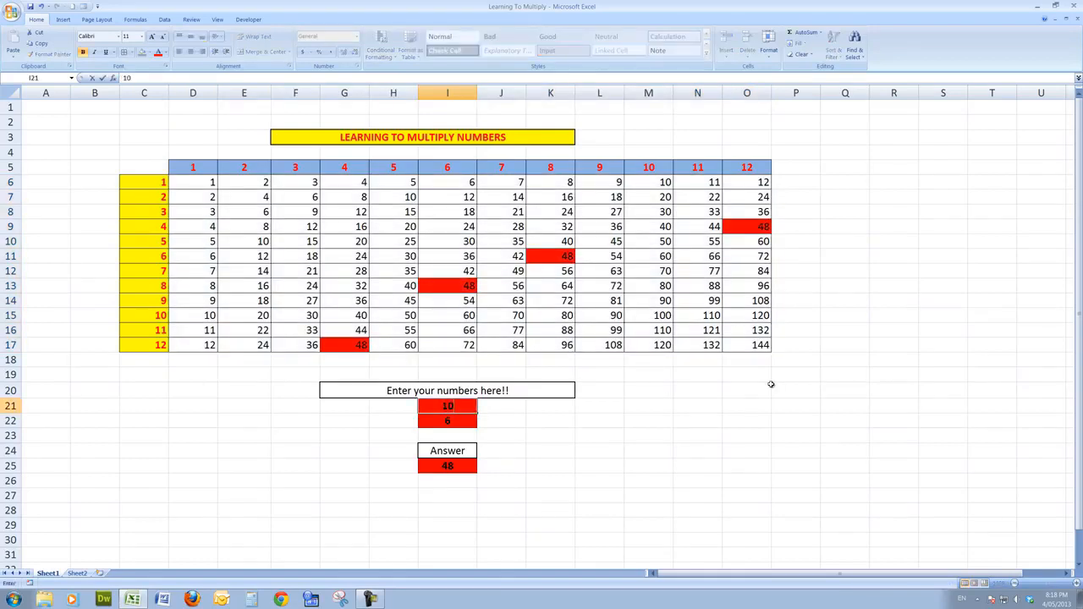
click(449, 421)
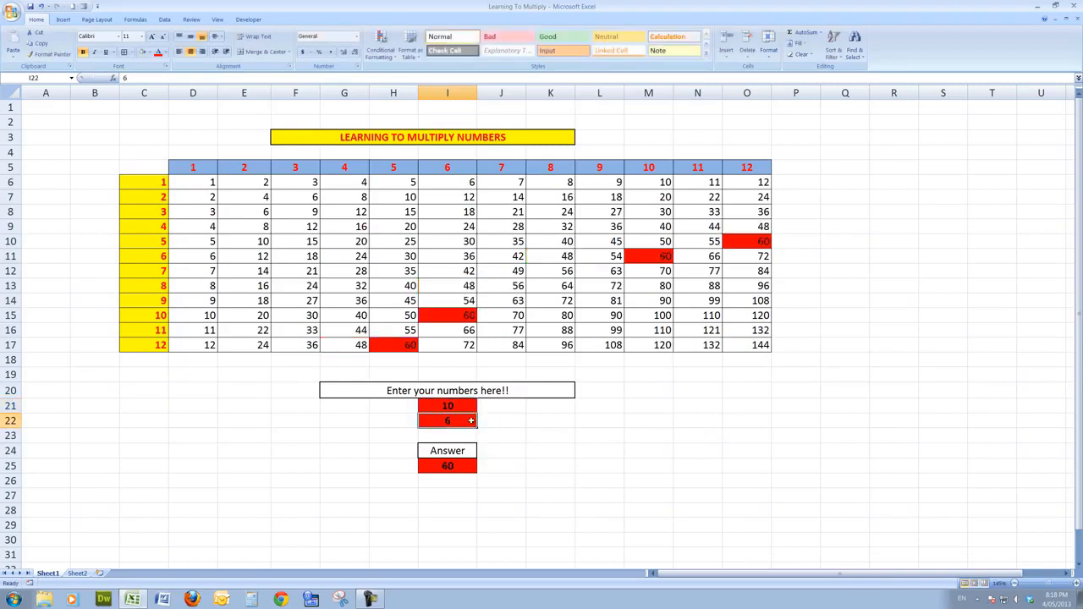
text(4)
key(Return)
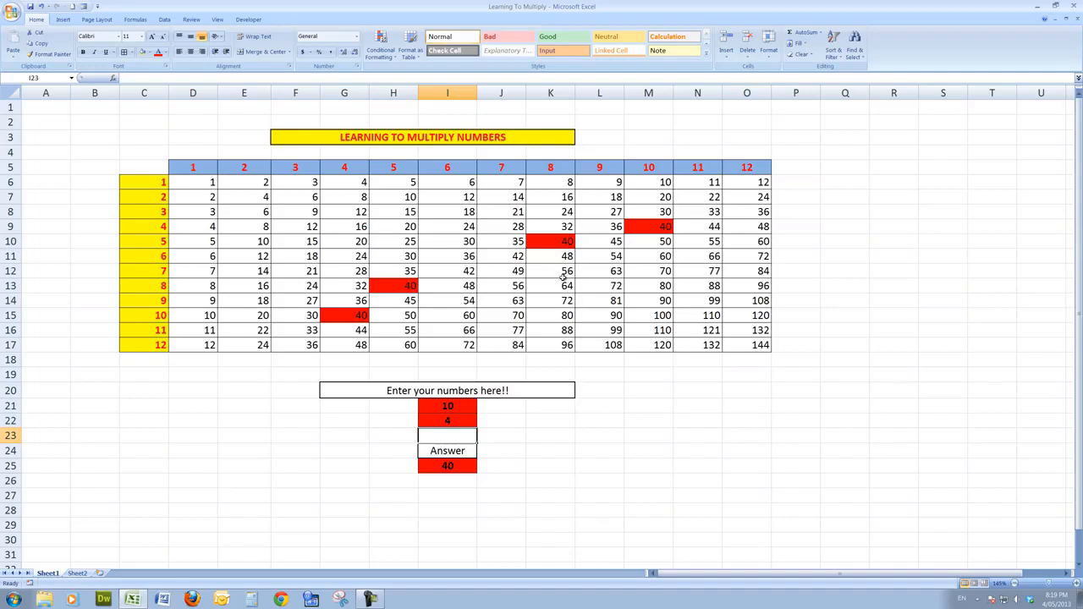
Step: Clear the conditional formatting rules from the entire sheet and delete the contents of the grid D6:O17
click(395, 58)
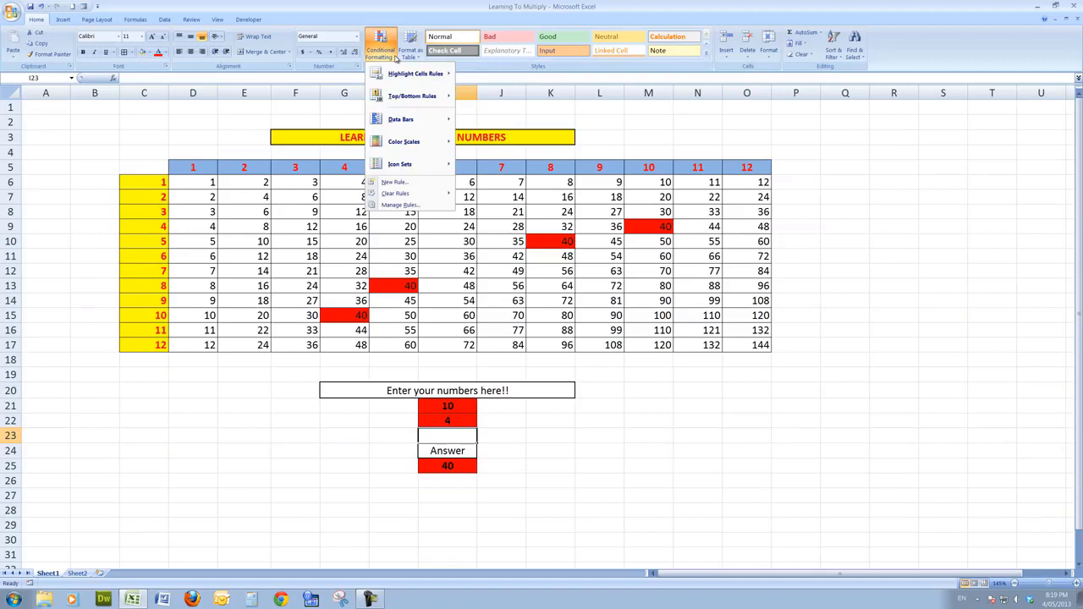
mouse_move(405, 195)
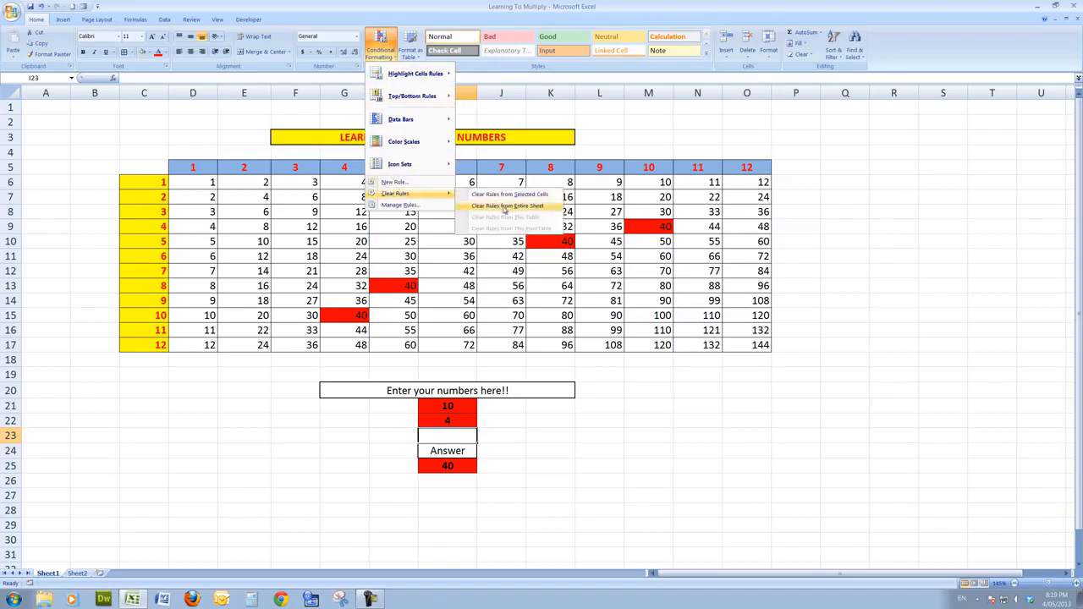
click(505, 208)
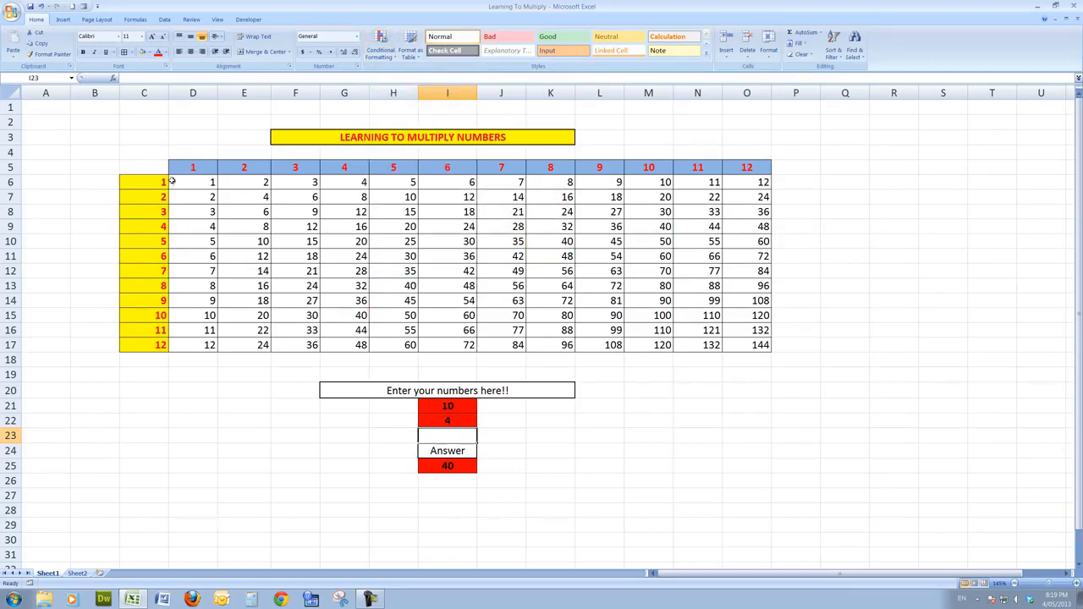
drag(191, 179, 764, 346)
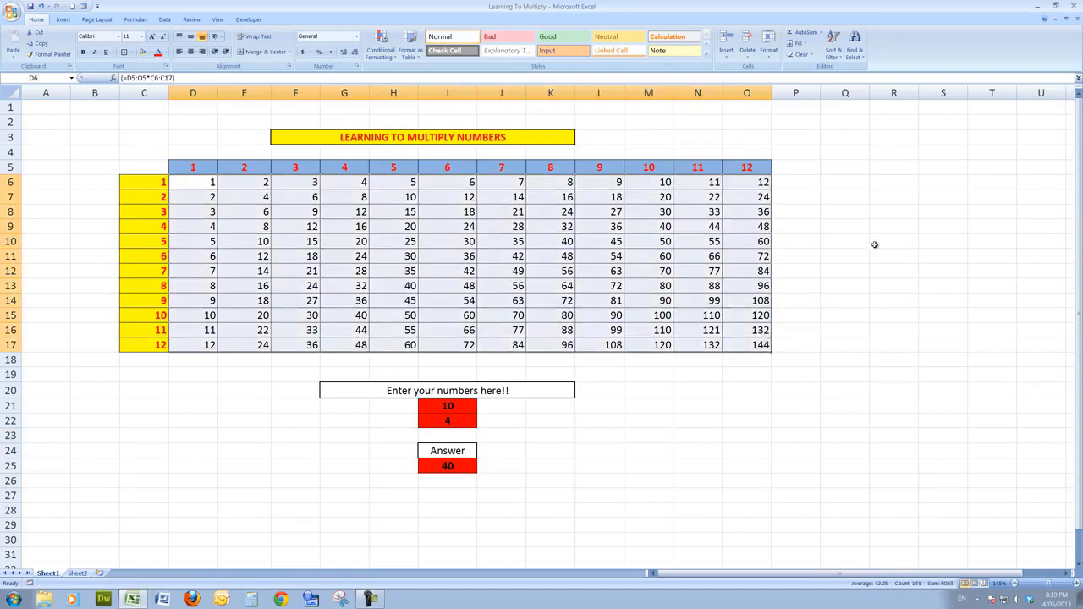
key(Delete)
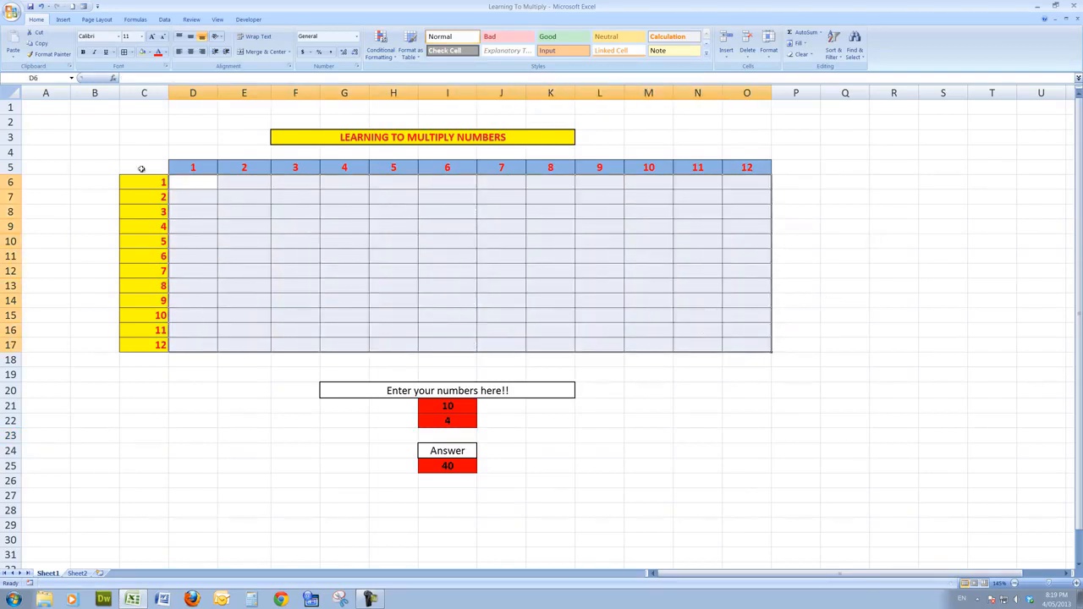
Step: Fill the grid D6:O17 with the array formula =D5:O5*C6:C17, multiplying the header row by the header column
drag(198, 182, 744, 343)
text(=)
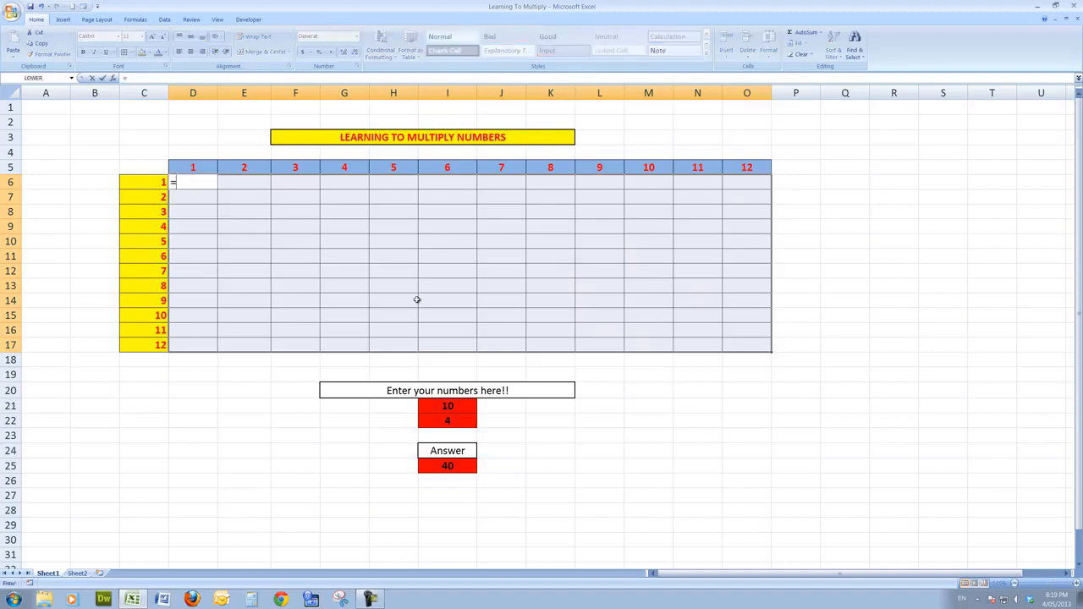
click(203, 167)
drag(221, 168, 733, 169)
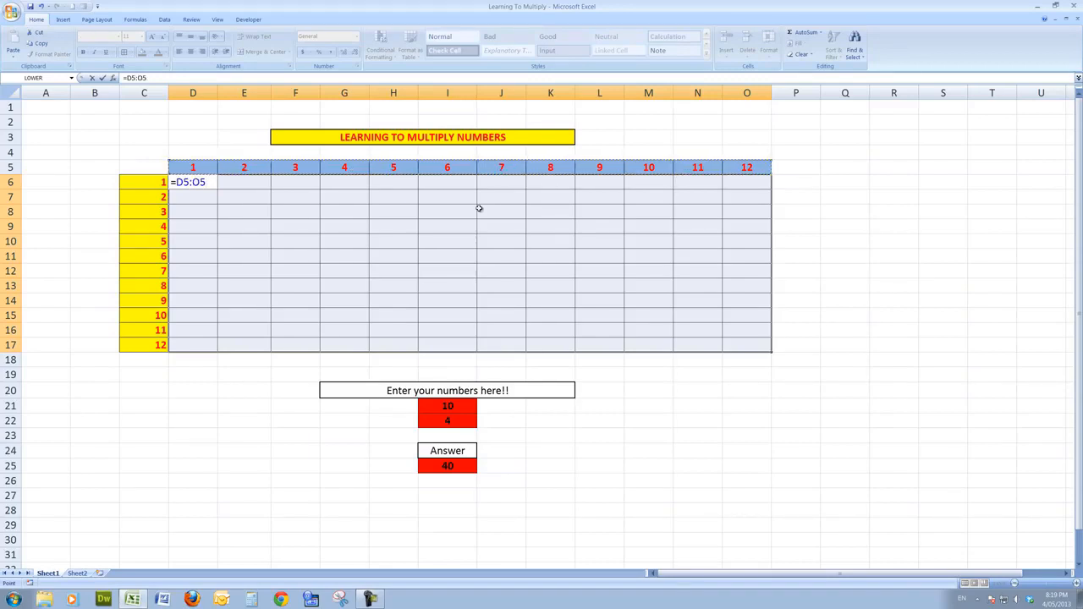
text(*)
drag(134, 182, 150, 347)
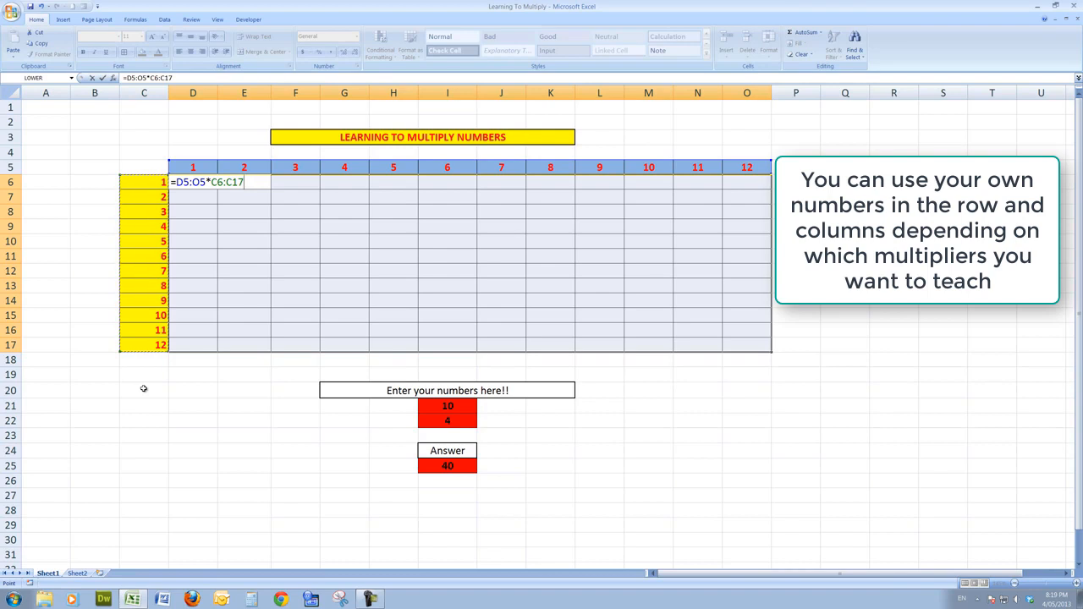
key(ctrl+shift+Return)
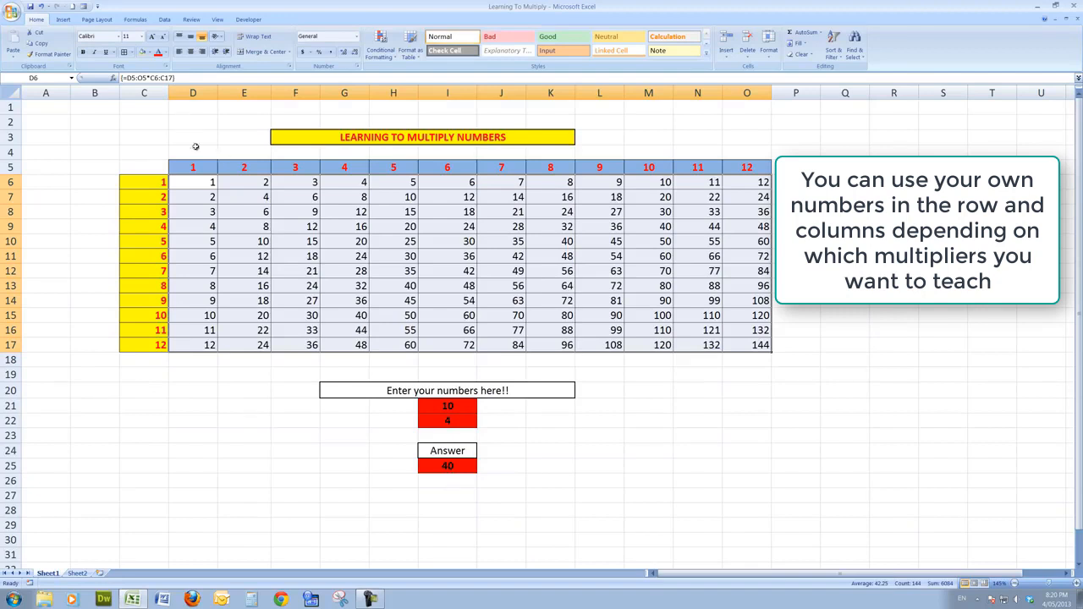
Step: Create a conditional formatting rule on D6:O17 for cells whose value is equal to the Answer cell, =$I$25
click(198, 186)
drag(228, 184, 760, 345)
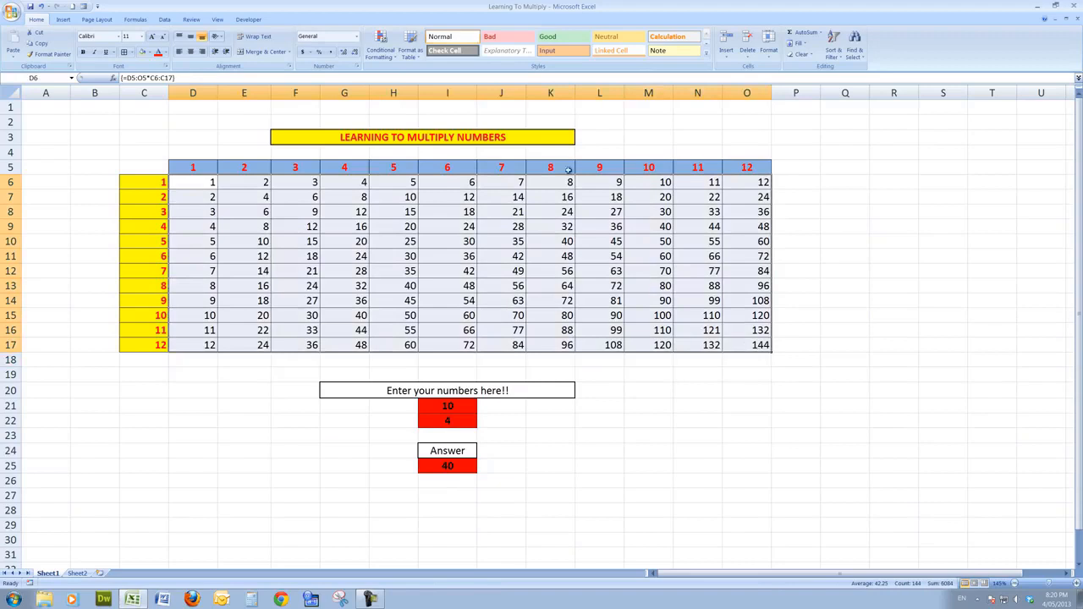
click(395, 57)
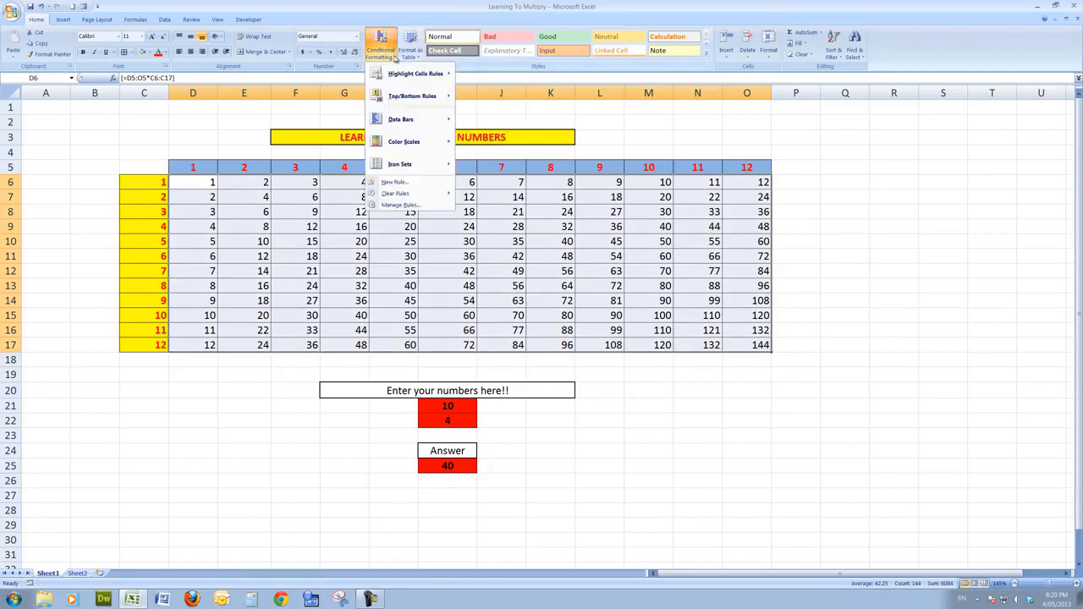
click(401, 183)
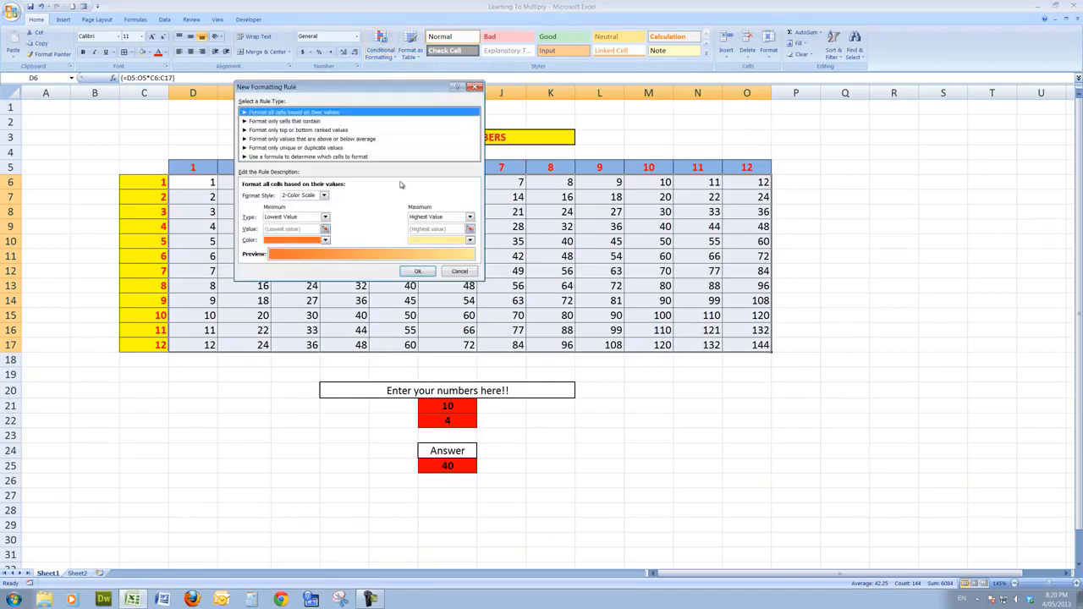
click(290, 125)
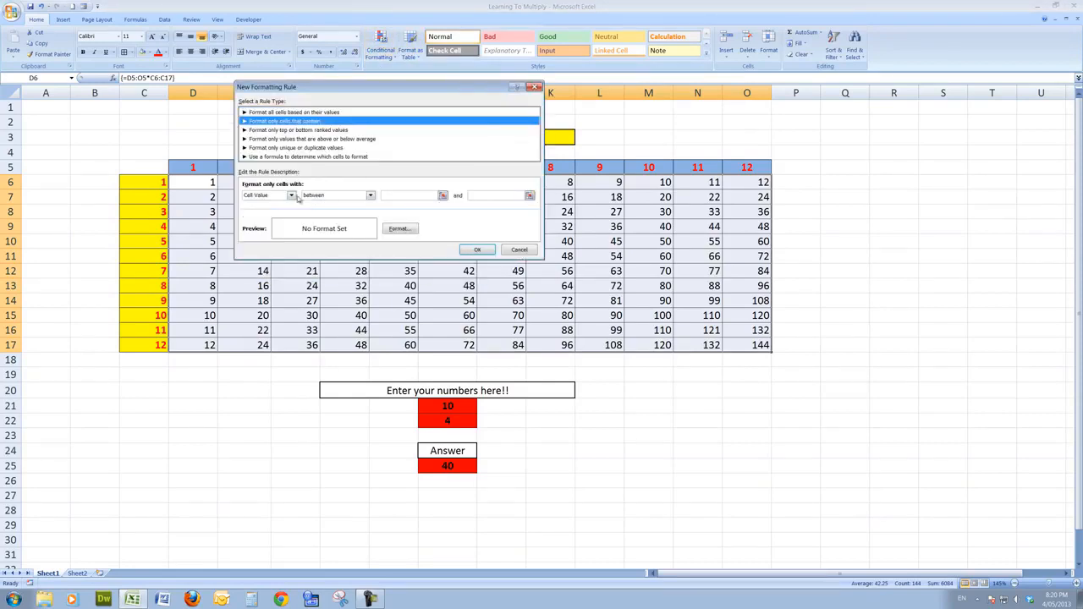
click(370, 195)
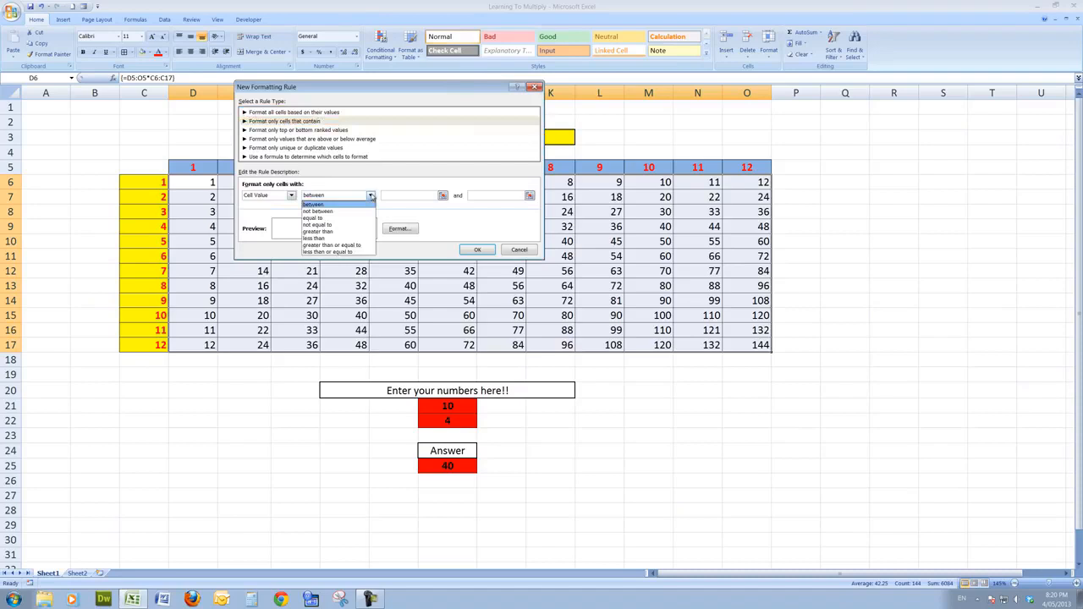
click(327, 219)
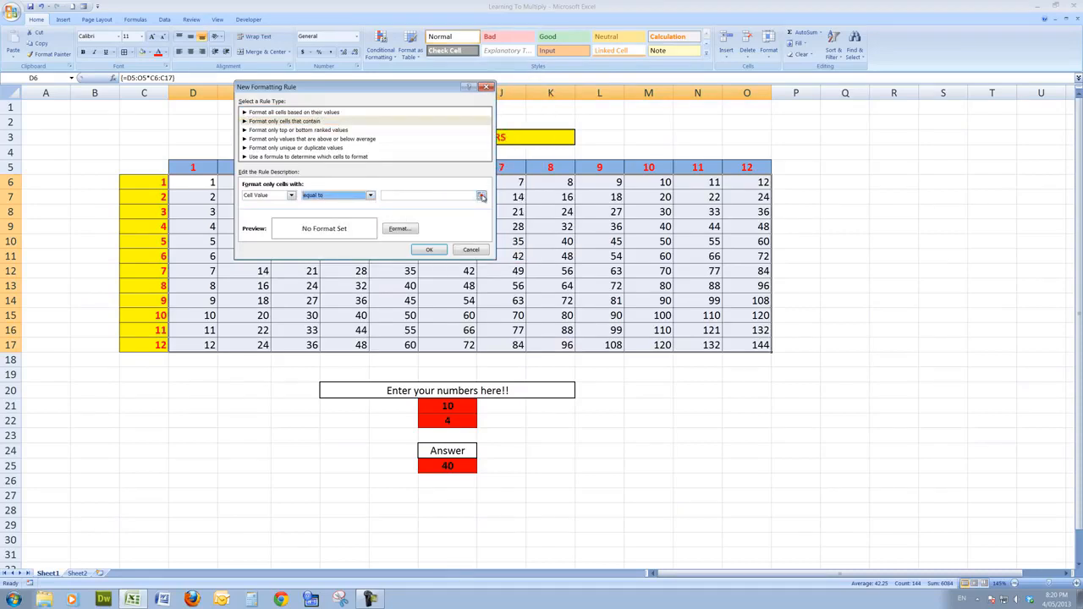
click(481, 197)
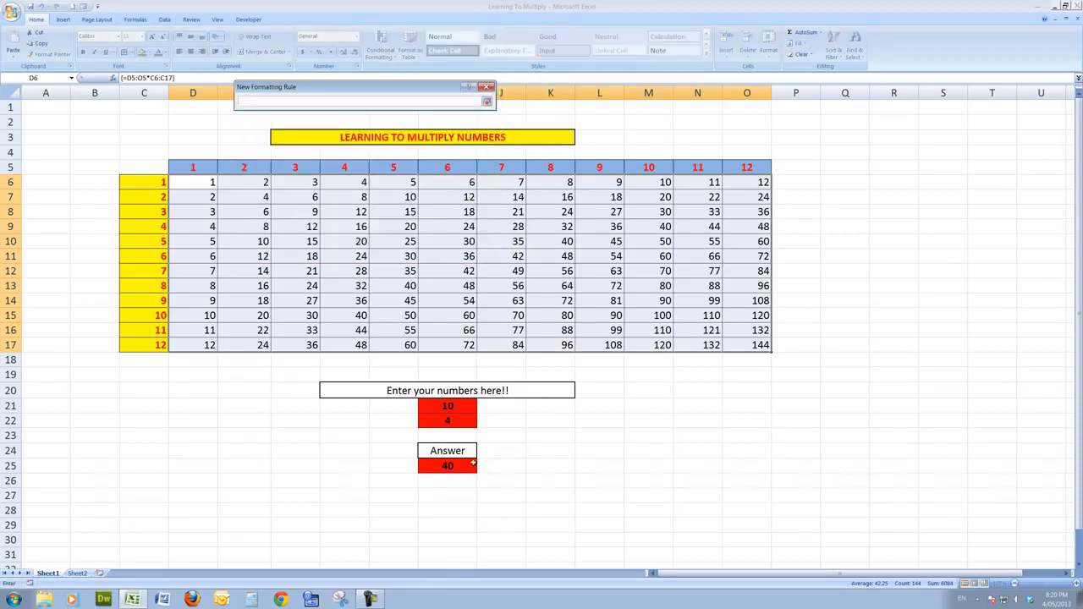
click(450, 467)
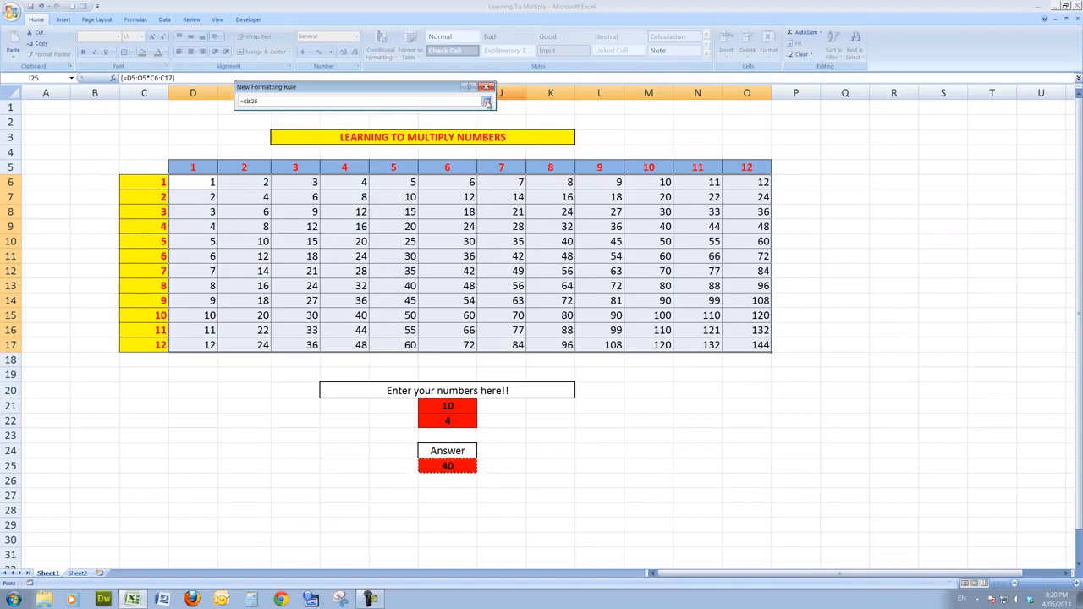
click(487, 102)
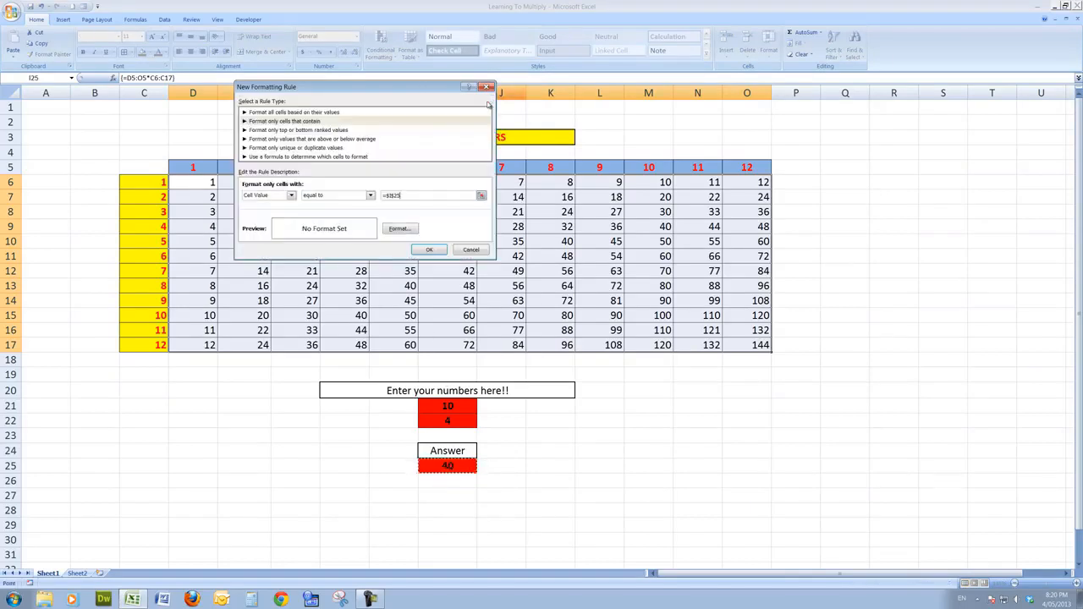
Step: Set a red background fill as the new rule's format and apply the rule to the grid
click(399, 229)
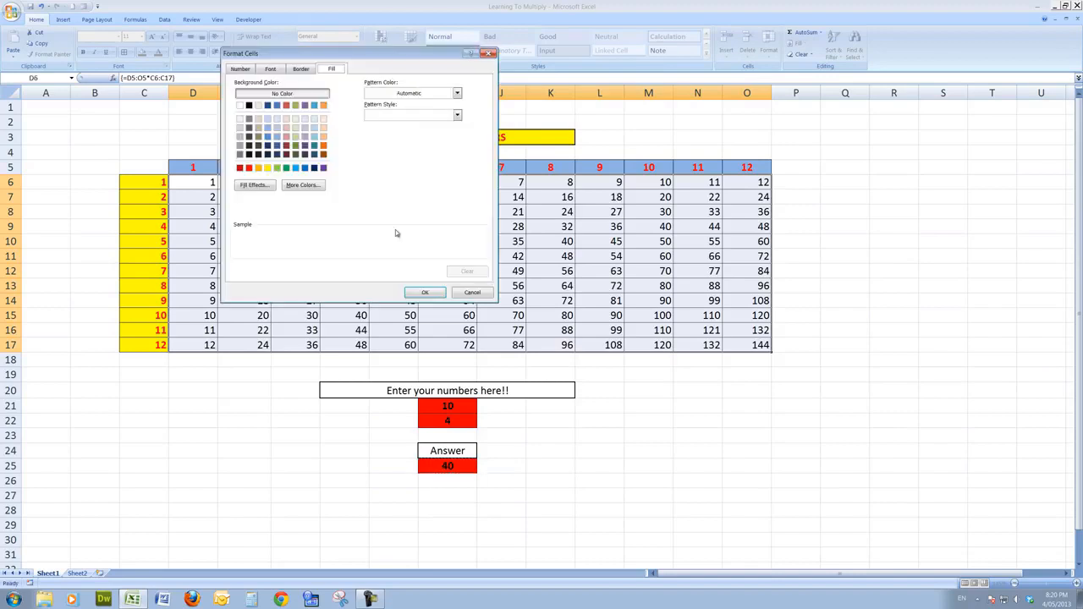
click(248, 169)
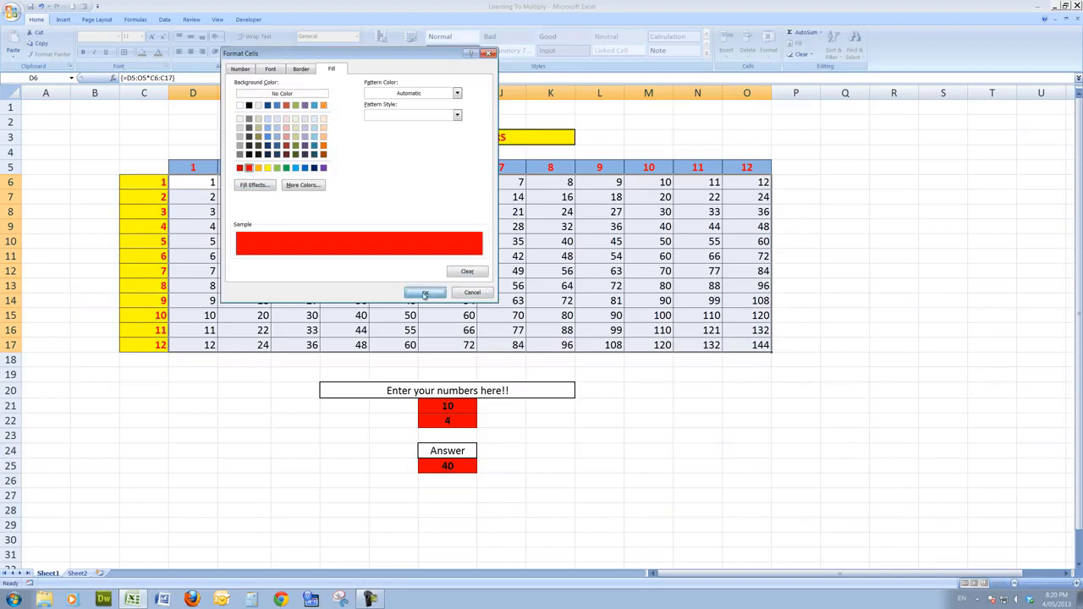
click(425, 294)
click(427, 250)
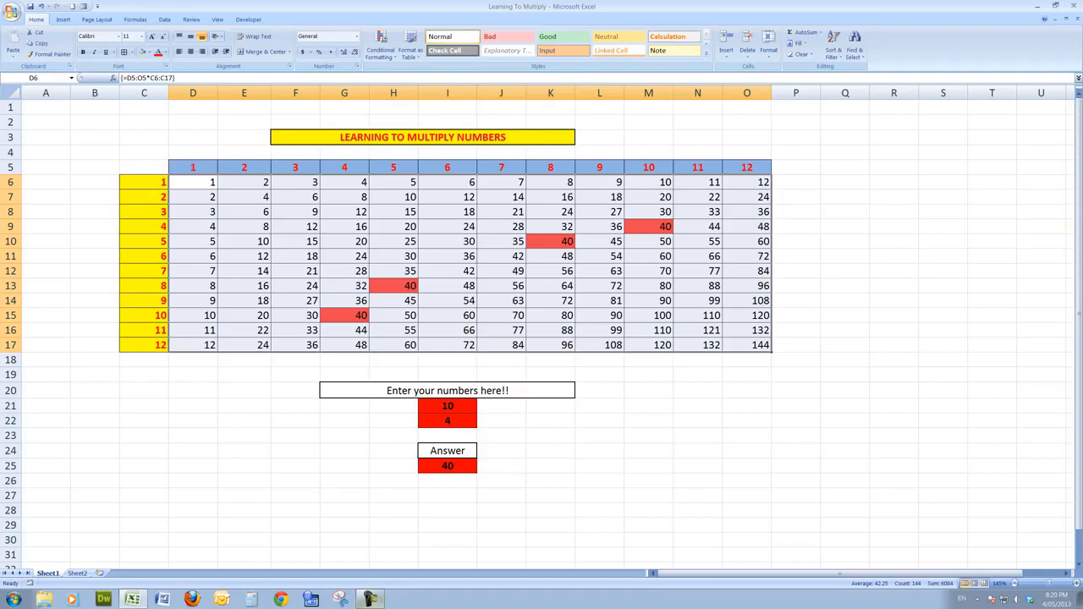
click(369, 599)
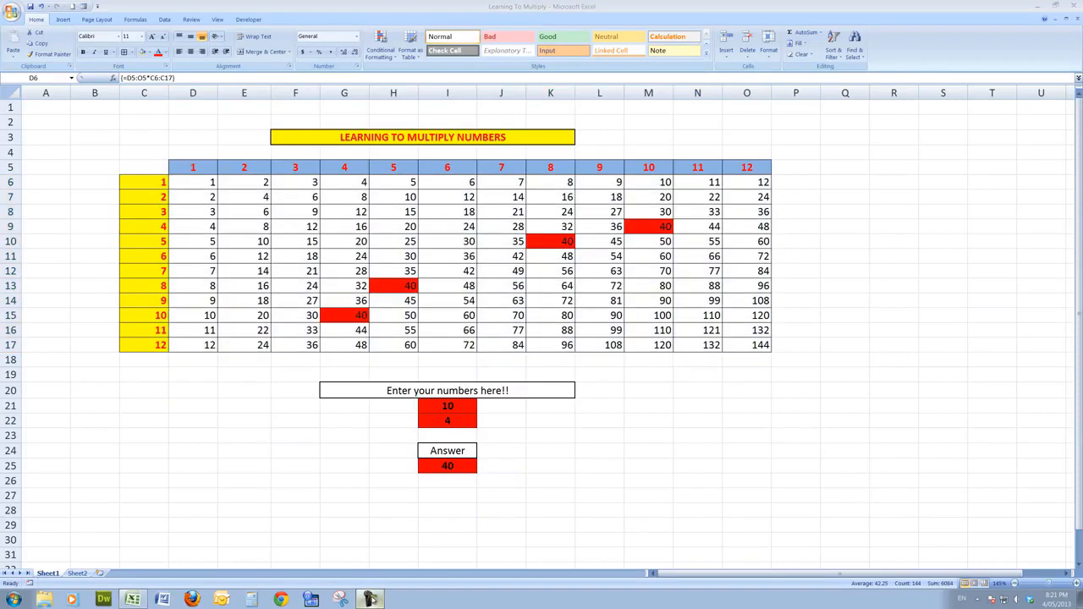